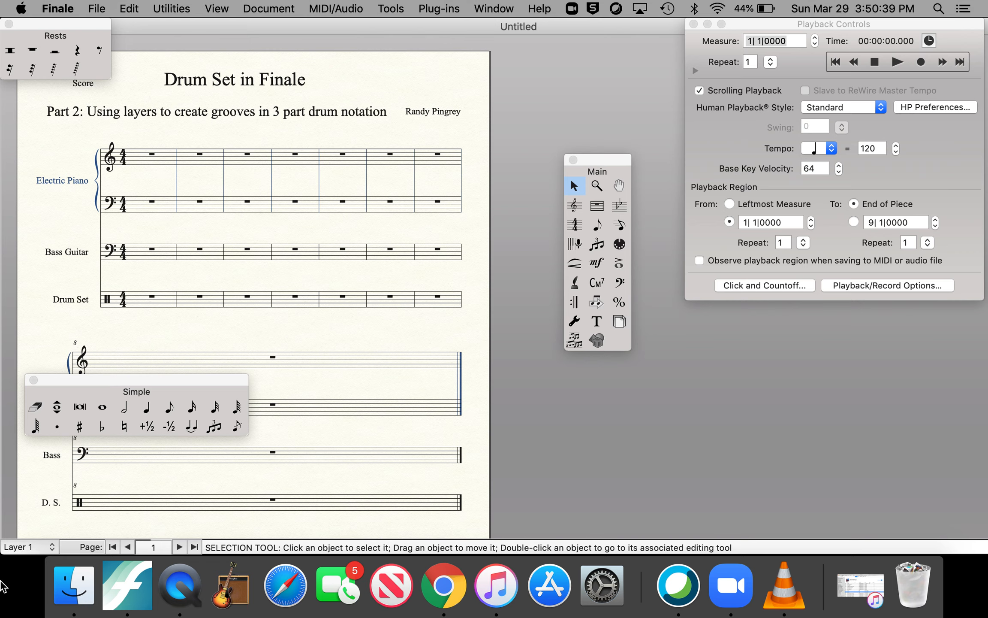
{"action": "left_click", "coordinate": [20, 546]}
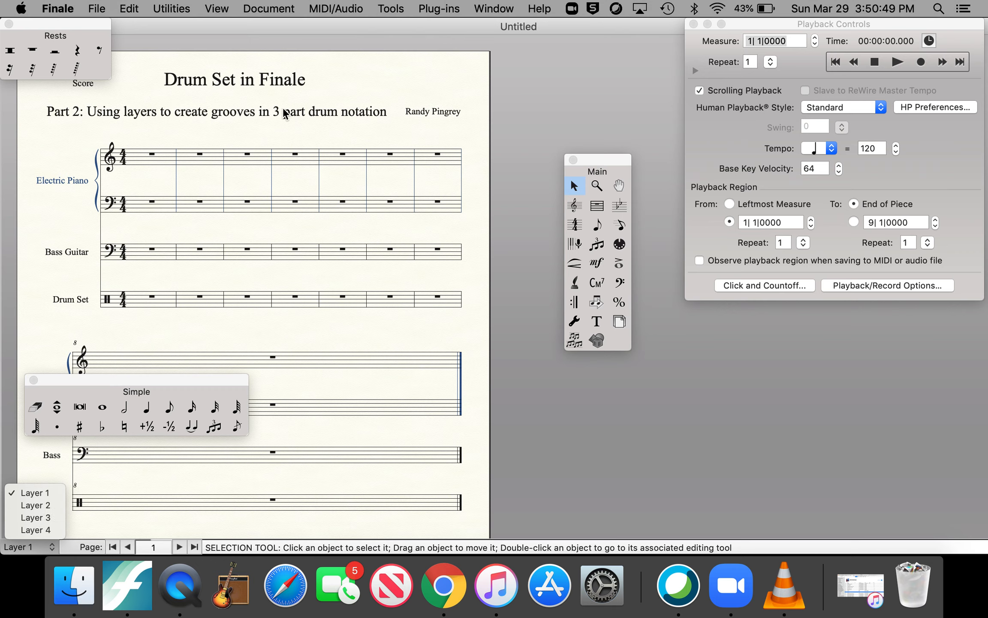
{"action": "left_click", "coordinate": [151, 337]}
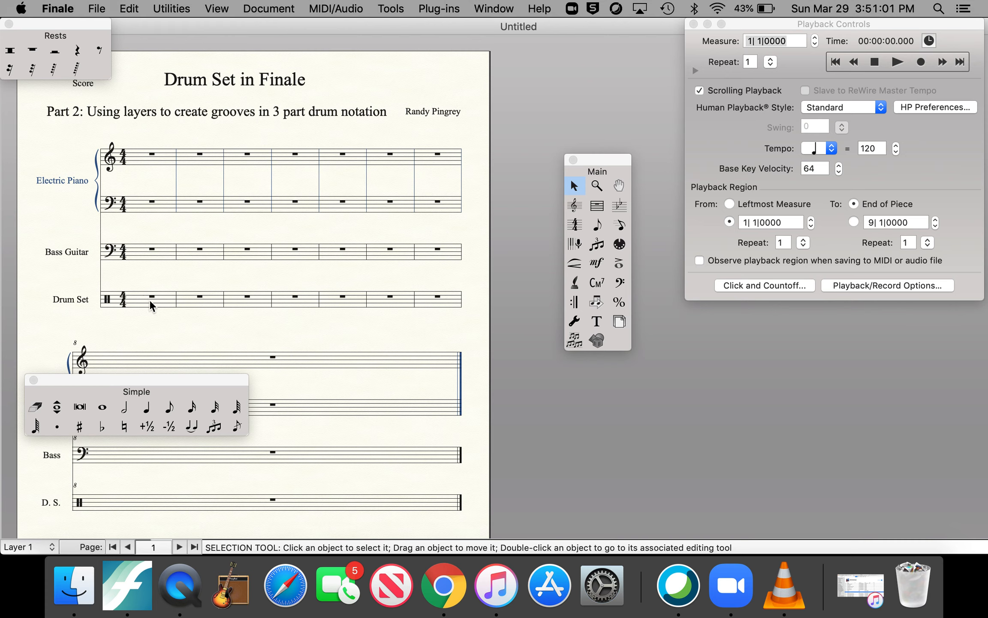
Step: Fill the first Drum Set measure with closed hi-hat eighth notes in Layer 1, using Speedy Entry
{"action": "left_click", "coordinate": [597, 226]}
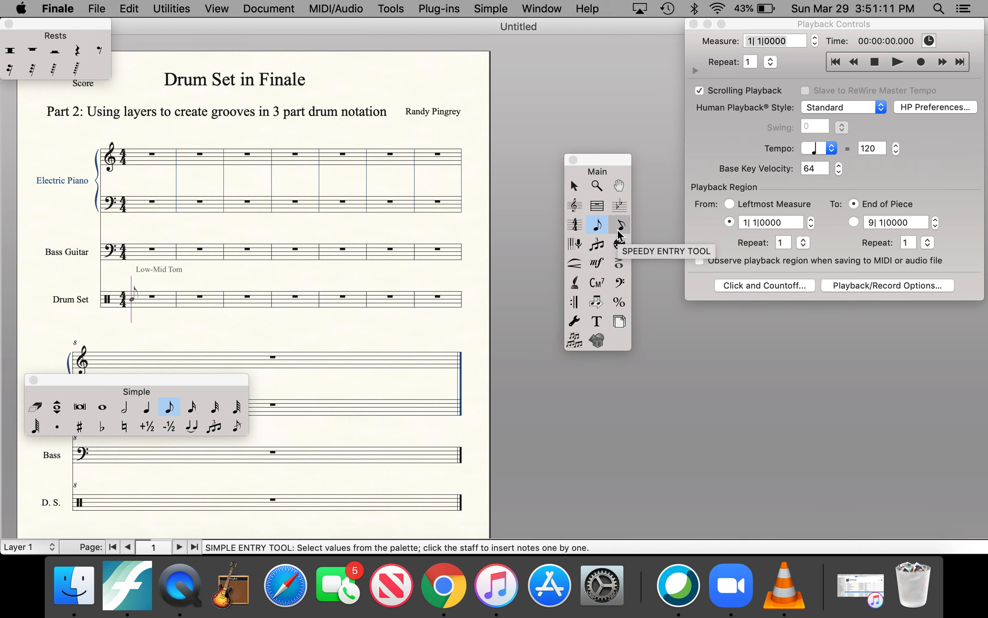
{"action": "left_click", "coordinate": [619, 224]}
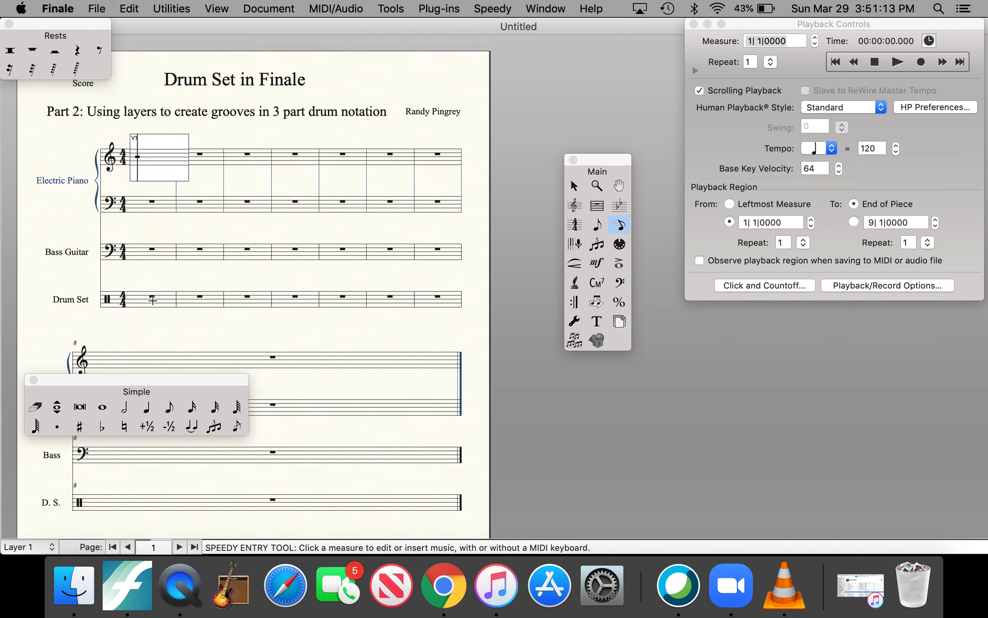
{"action": "left_click", "coordinate": [130, 290]}
{"action": "key", "text": "Up"}
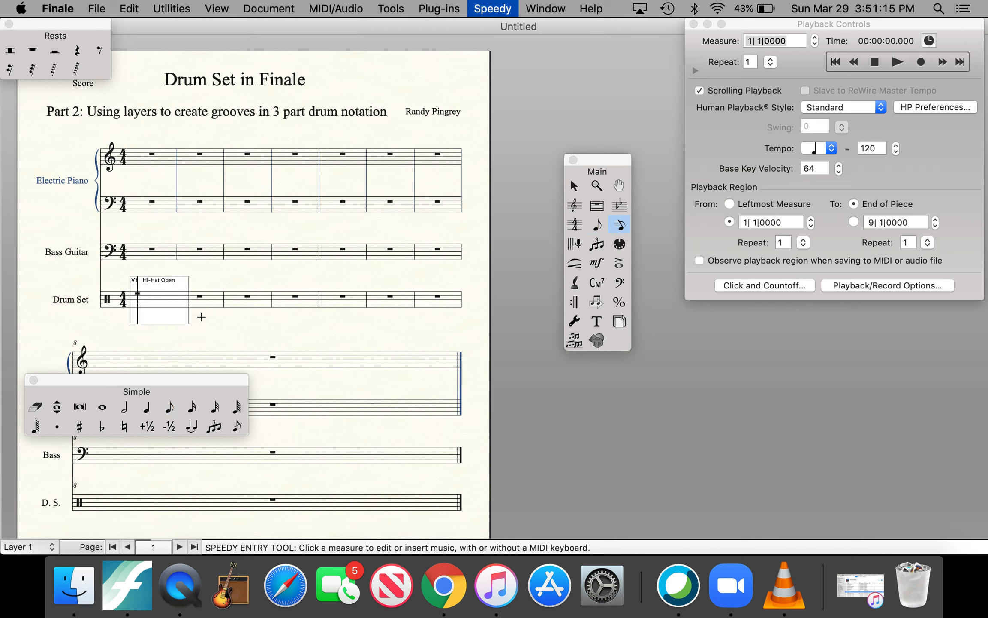
{"action": "key", "text": "Down"}
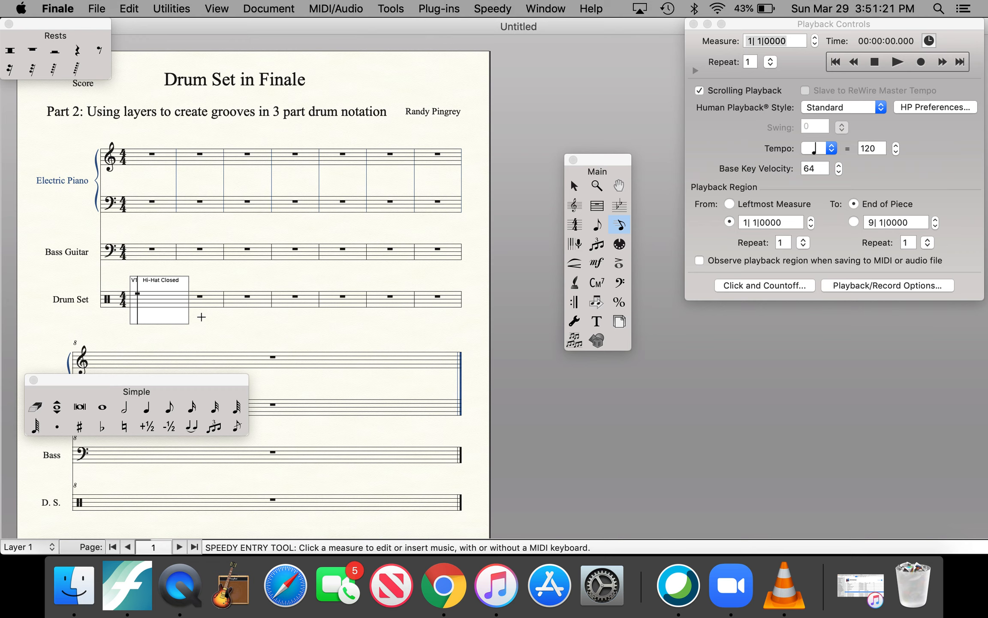
{"action": "key", "text": "4"}
{"action": "key", "text": "4"}
{"action": "key", "text": "4"}
{"action": "key", "text": "4"}
{"action": "key", "text": "4"}
{"action": "key", "text": "4"}
{"action": "key", "text": "4"}
{"action": "key", "text": "4"}
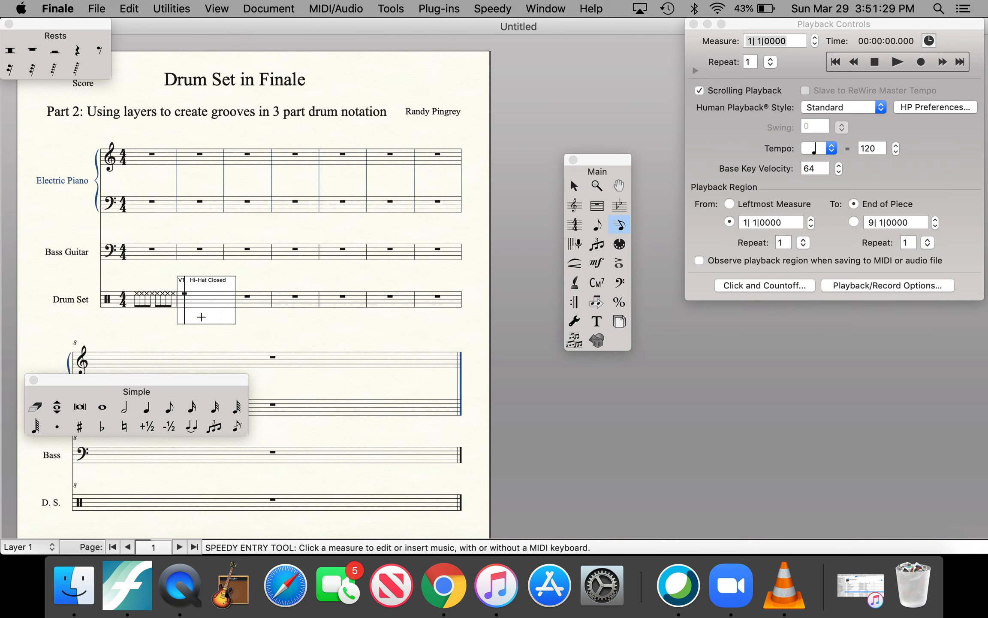
Step: Add snare drum notes under the hi-hats on beats 2 and 4 of the first Drum Set measure
{"action": "key", "text": "Left"}
{"action": "key", "text": "Left"}
{"action": "key", "text": "Left"}
{"action": "key", "text": "Left"}
{"action": "key", "text": "Left"}
{"action": "key", "text": "Left"}
{"action": "key", "text": "Left"}
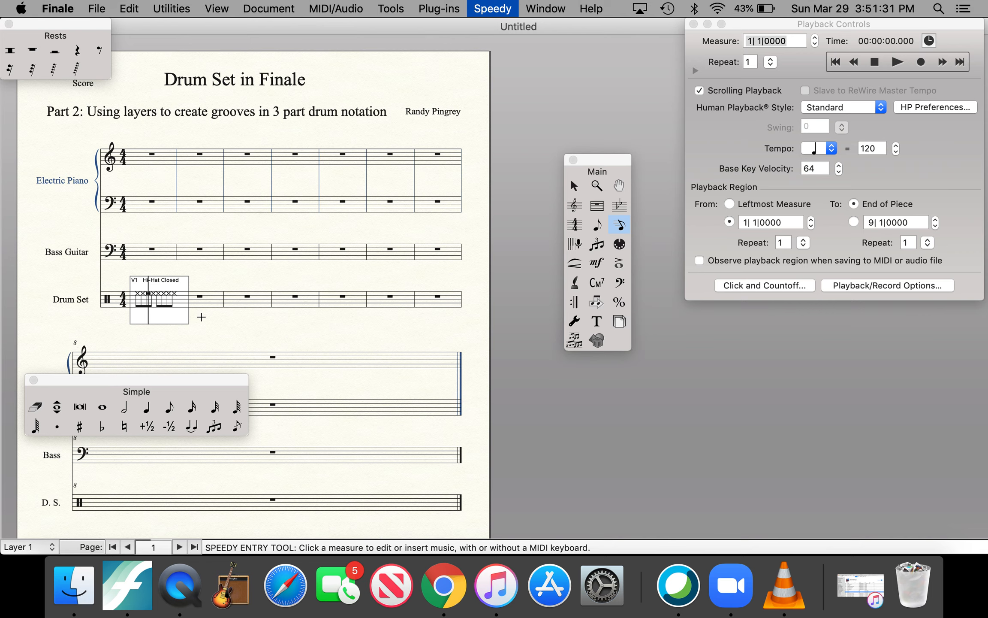
{"action": "key", "text": "Down"}
{"action": "key", "text": "Down"}
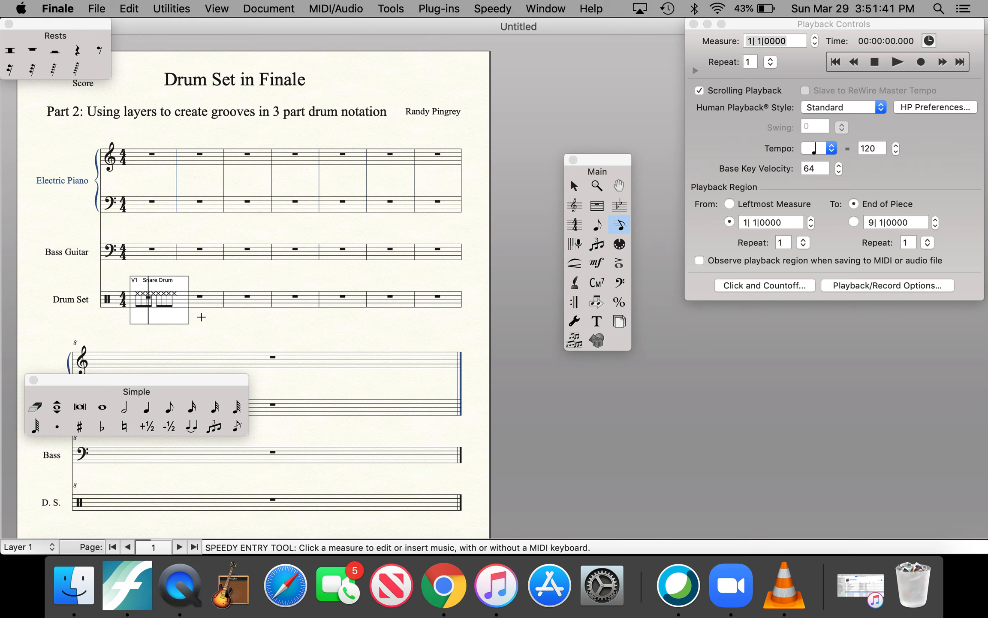
{"action": "key", "text": "Return"}
{"action": "key", "text": "Left"}
{"action": "key", "text": "Left"}
{"action": "key", "text": "Right"}
{"action": "key", "text": "Right"}
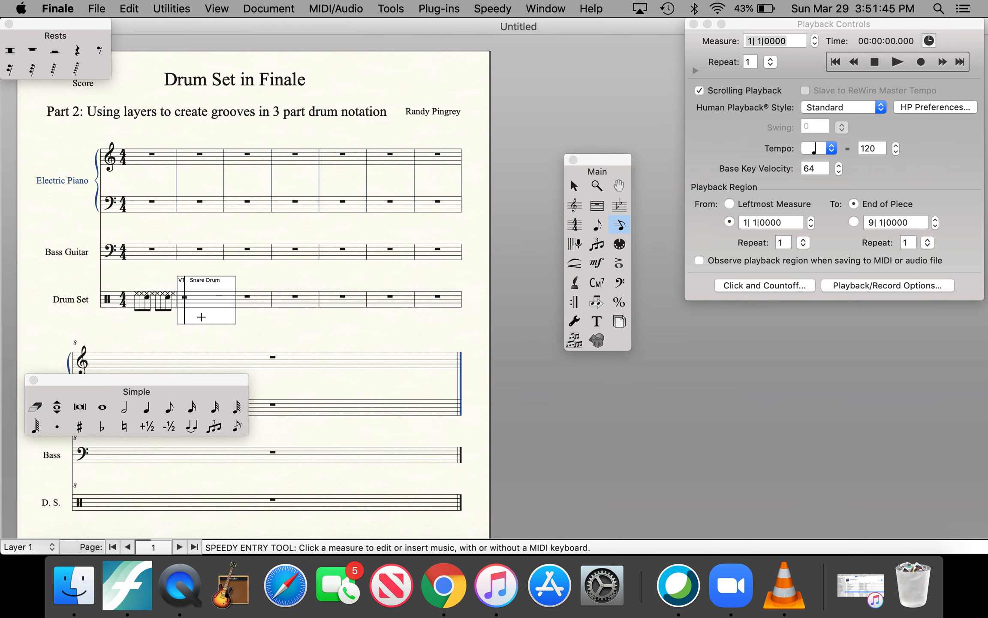
Step: Switch to Layer 2 and open the first Drum Set measure for Speedy Entry
{"action": "key", "text": "super+equal"}
{"action": "key", "text": "super+equal"}
{"action": "scroll", "coordinate": [202, 317], "scroll_direction": "down", "scroll_amount": 4}
{"action": "scroll", "coordinate": [201, 317], "scroll_direction": "down", "scroll_amount": 2}
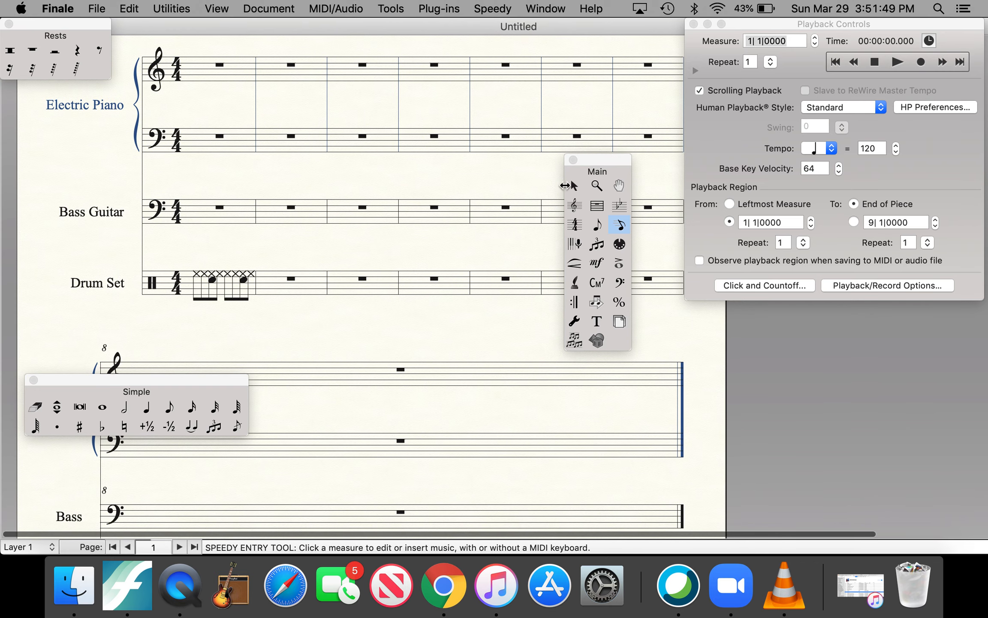
{"action": "key", "text": "Escape"}
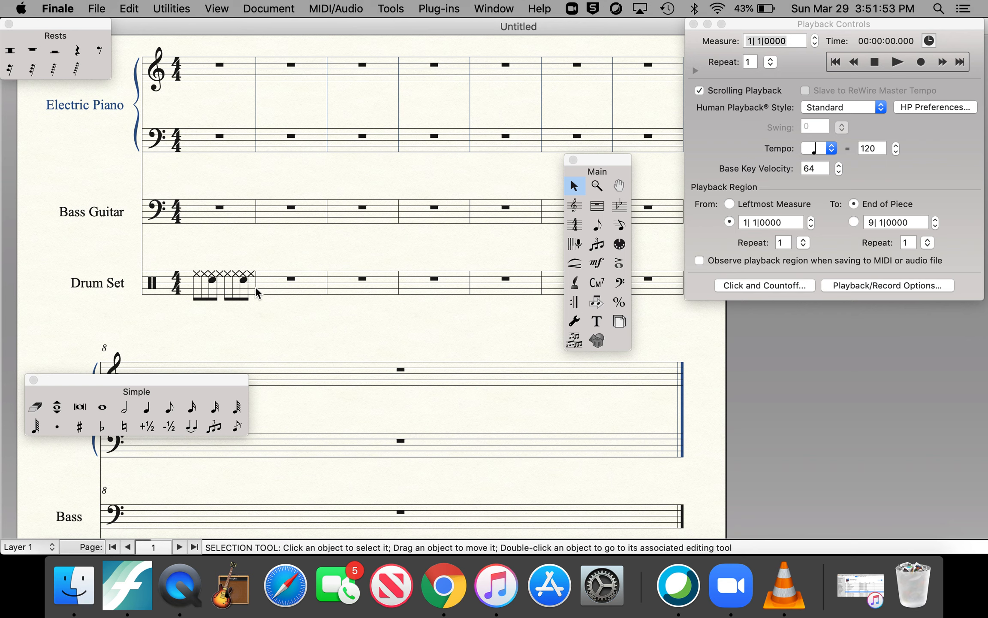
{"action": "left_click", "coordinate": [28, 551]}
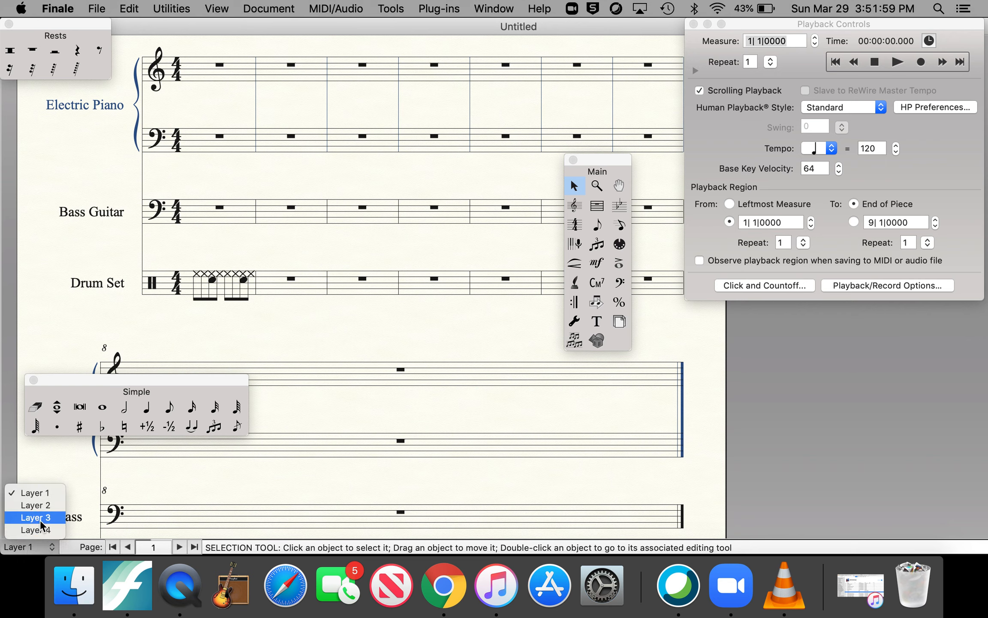
{"action": "left_click", "coordinate": [45, 507]}
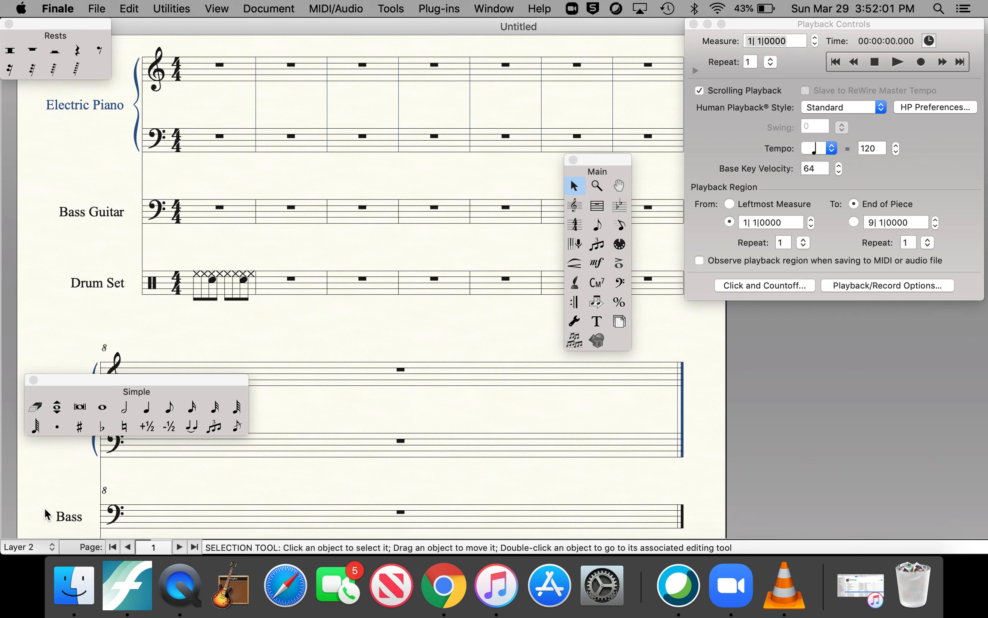
{"action": "left_click", "coordinate": [196, 296]}
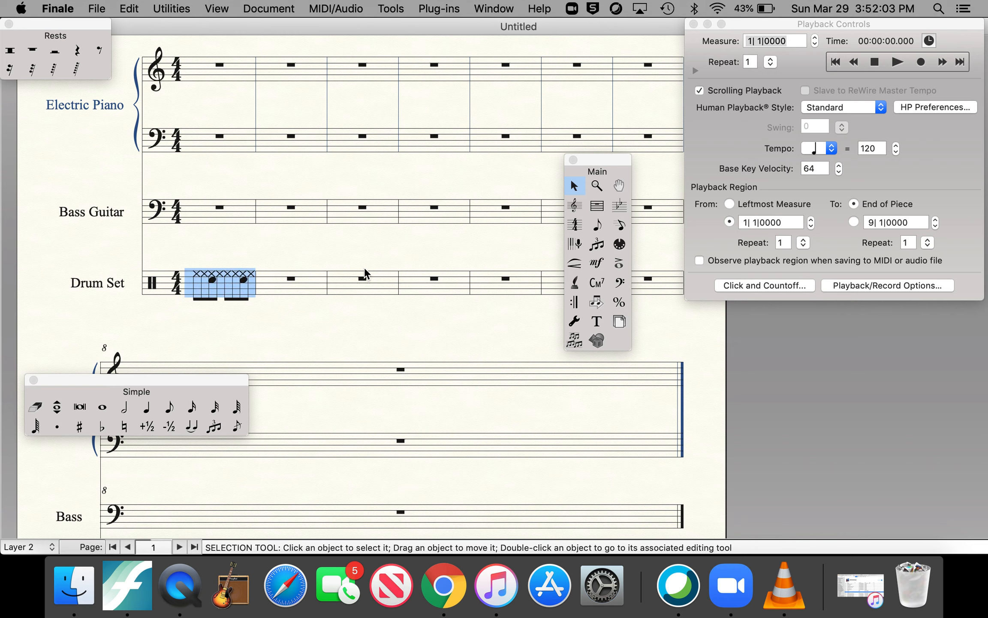
{"action": "left_click", "coordinate": [620, 223]}
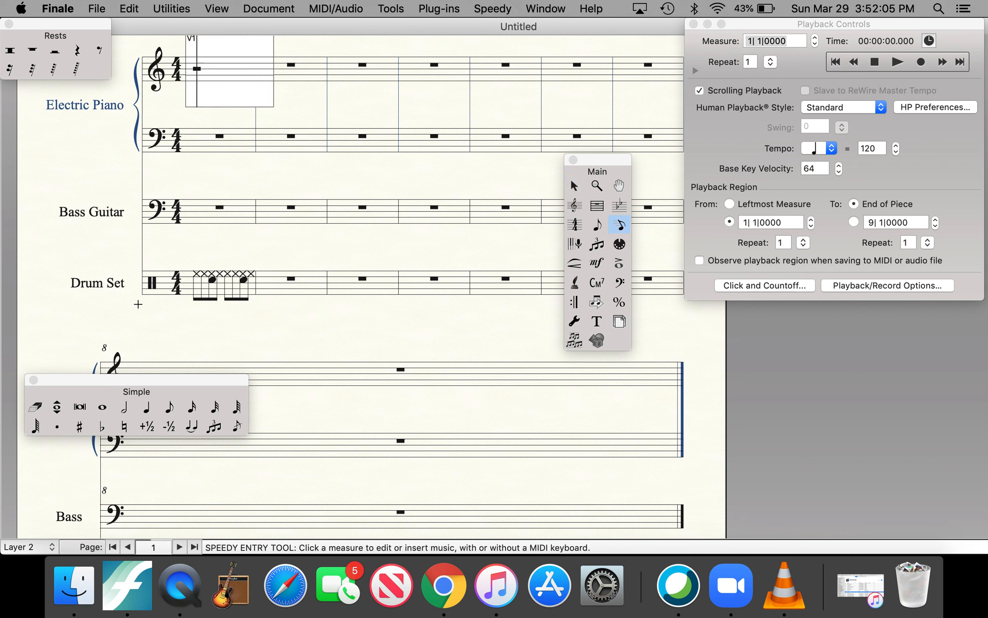
{"action": "left_click", "coordinate": [201, 290]}
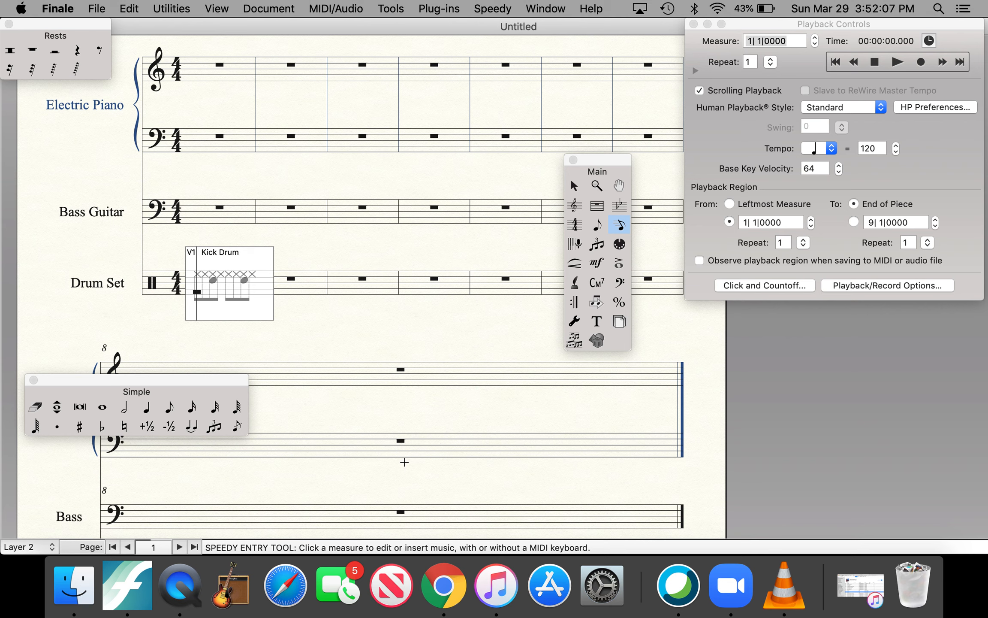
Step: Enter kick drum quarter notes on beats 1 and 3, with quarter rests on beats 2 and 4, in the first Drum Set measure
{"action": "key", "text": "Down"}
{"action": "key", "text": "Down"}
{"action": "key", "text": "Down"}
{"action": "key", "text": "5"}
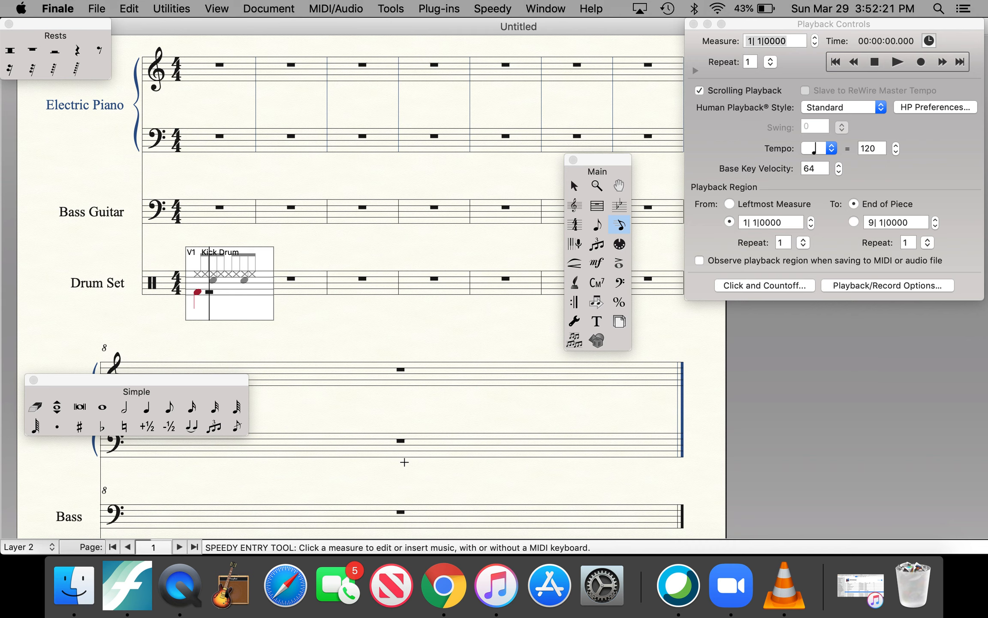
{"action": "key", "text": "4"}
{"action": "key", "text": "BackSpace"}
{"action": "key", "text": "5"}
{"action": "key", "text": "5"}
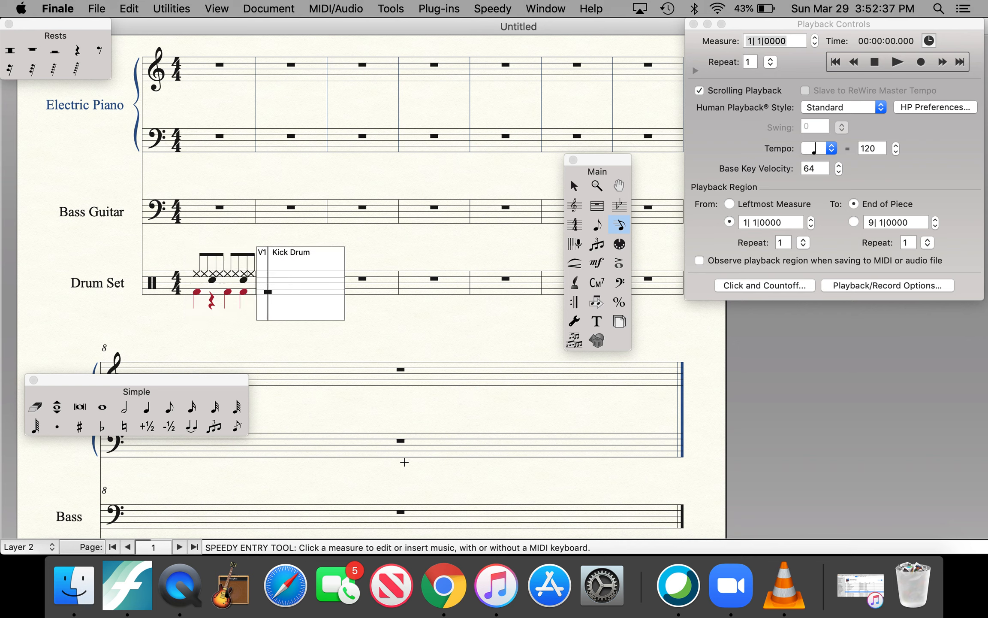
{"action": "key", "text": "BackSpace"}
{"action": "left_click", "coordinate": [574, 187]}
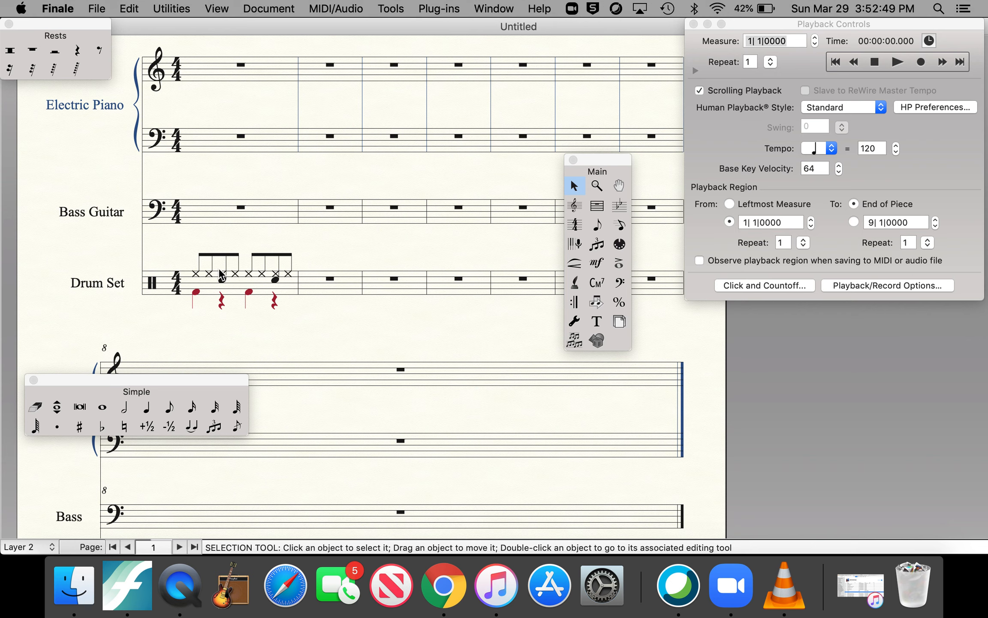
{"action": "left_click", "coordinate": [28, 546]}
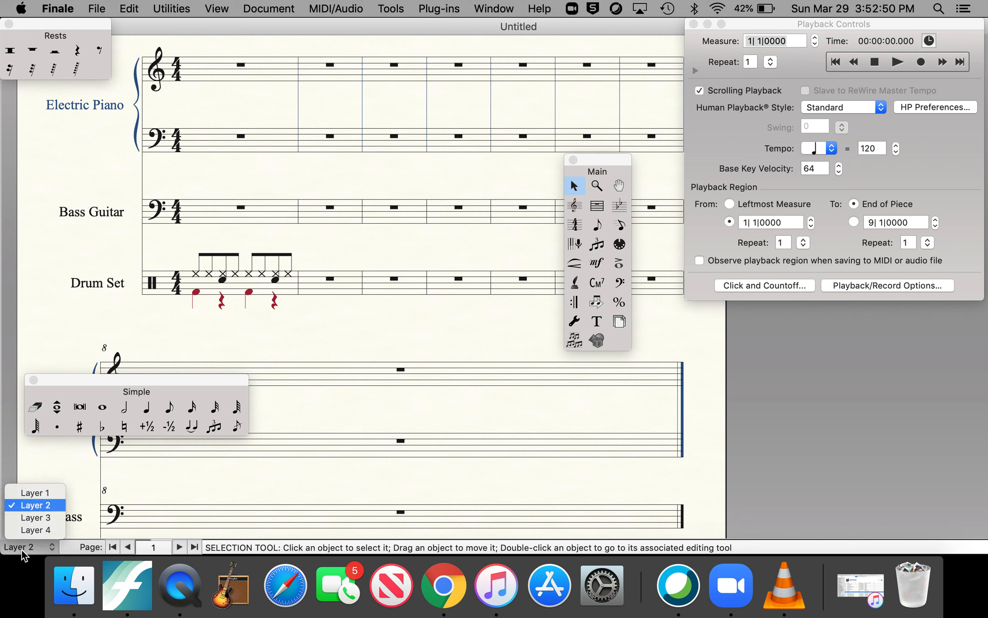
{"action": "left_click", "coordinate": [25, 492]}
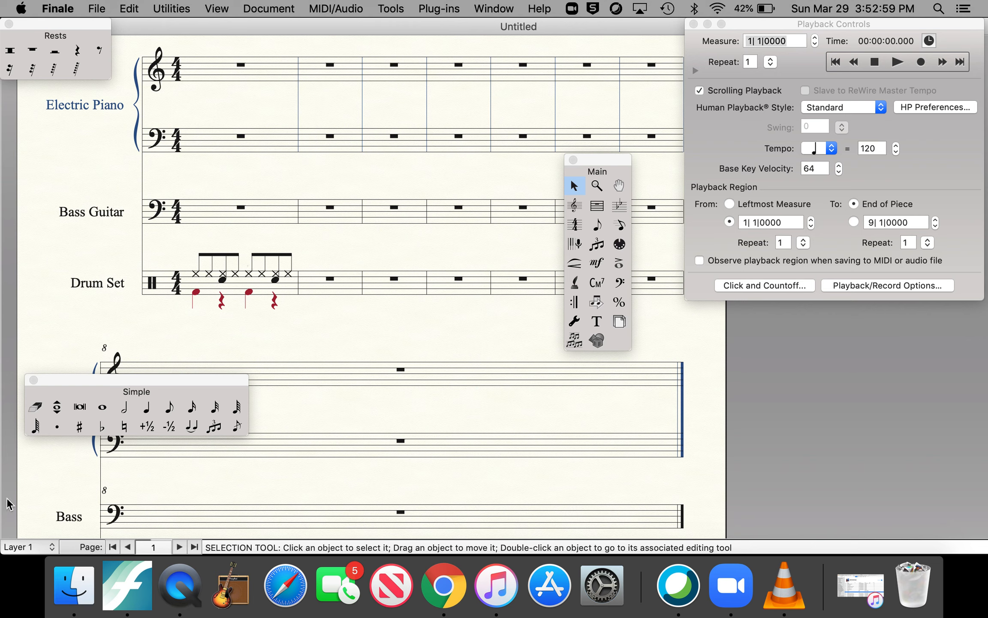
{"action": "left_click", "coordinate": [26, 546]}
{"action": "left_click", "coordinate": [44, 506]}
Step: Turn off the Use Filter option and copy the complete first Drum Set measure into measure 2
{"action": "left_click", "coordinate": [239, 286]}
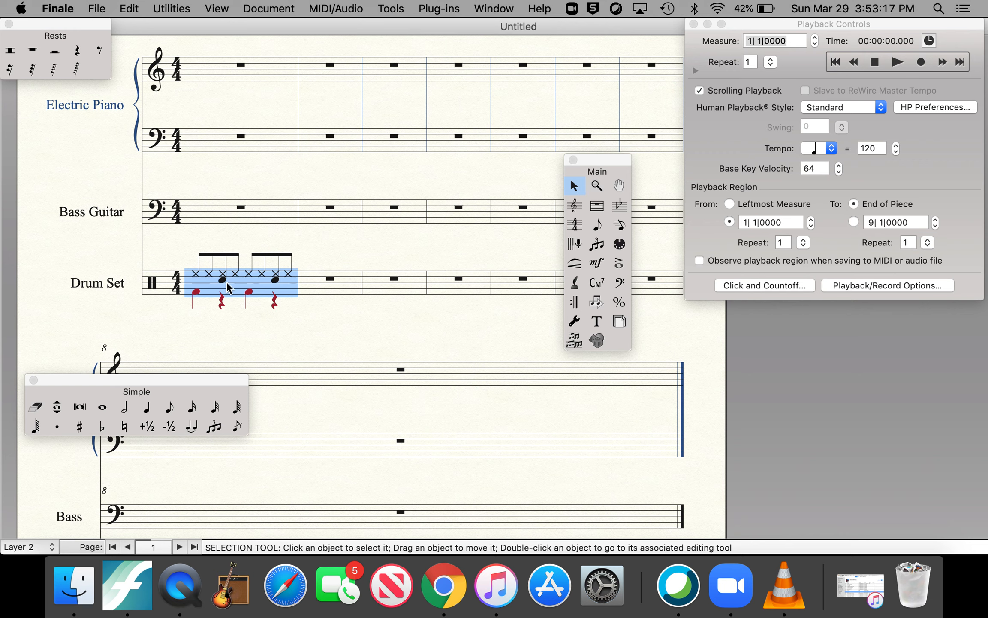
{"action": "left_click_drag", "start_coordinate": [222, 284], "coordinate": [304, 280]}
{"action": "left_click", "coordinate": [137, 8]}
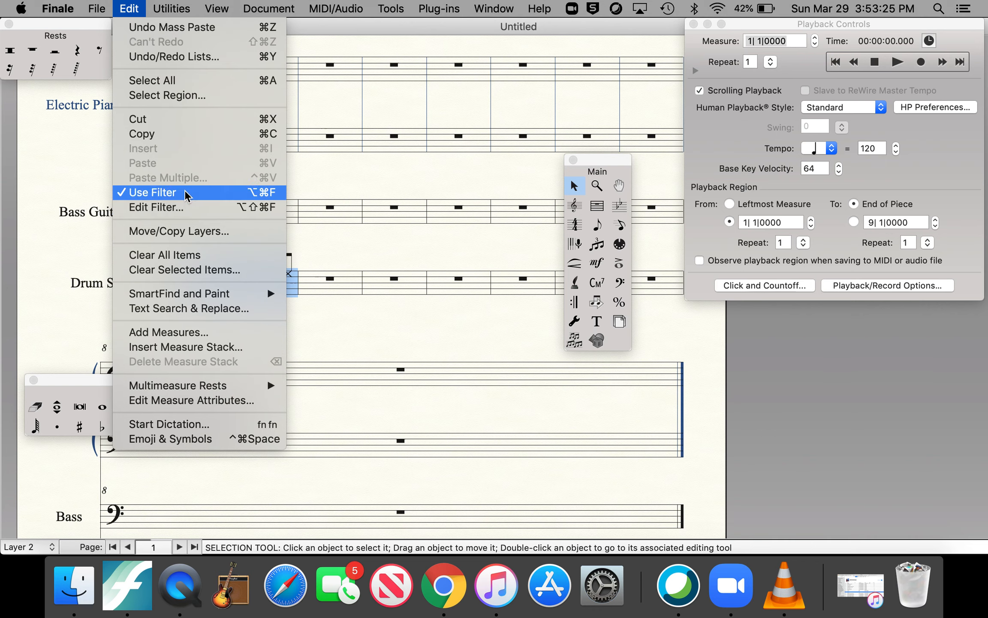
{"action": "left_click", "coordinate": [152, 192]}
{"action": "left_click_drag", "start_coordinate": [216, 291], "coordinate": [307, 277]}
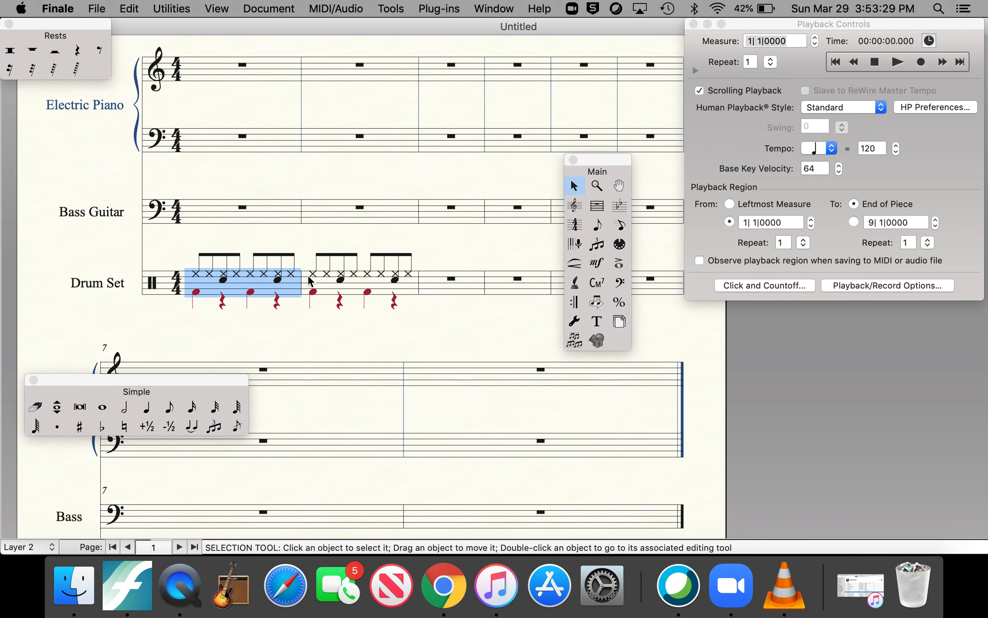
{"action": "left_click", "coordinate": [291, 317]}
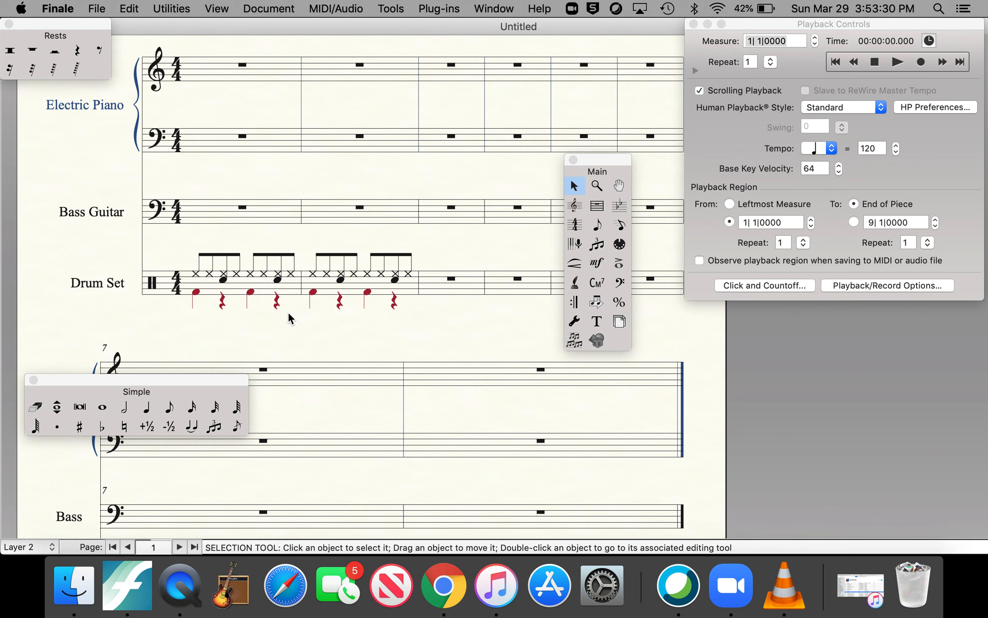
Step: Copy Drum Set measures 1 and 2 into measures 3 and 4
{"action": "left_click", "coordinate": [226, 284]}
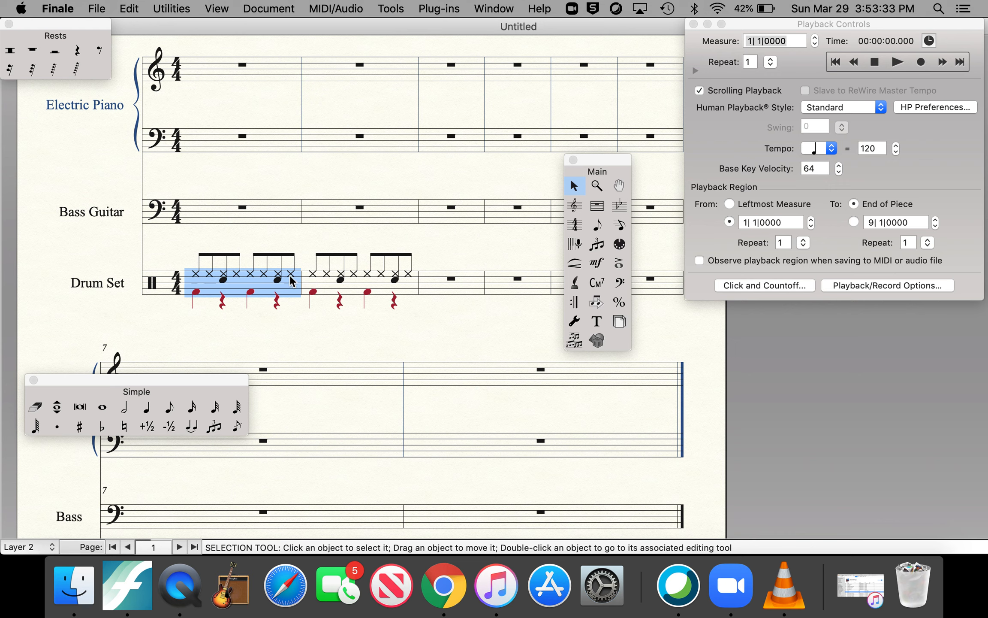
{"action": "left_click", "coordinate": [365, 286], "text": "shift"}
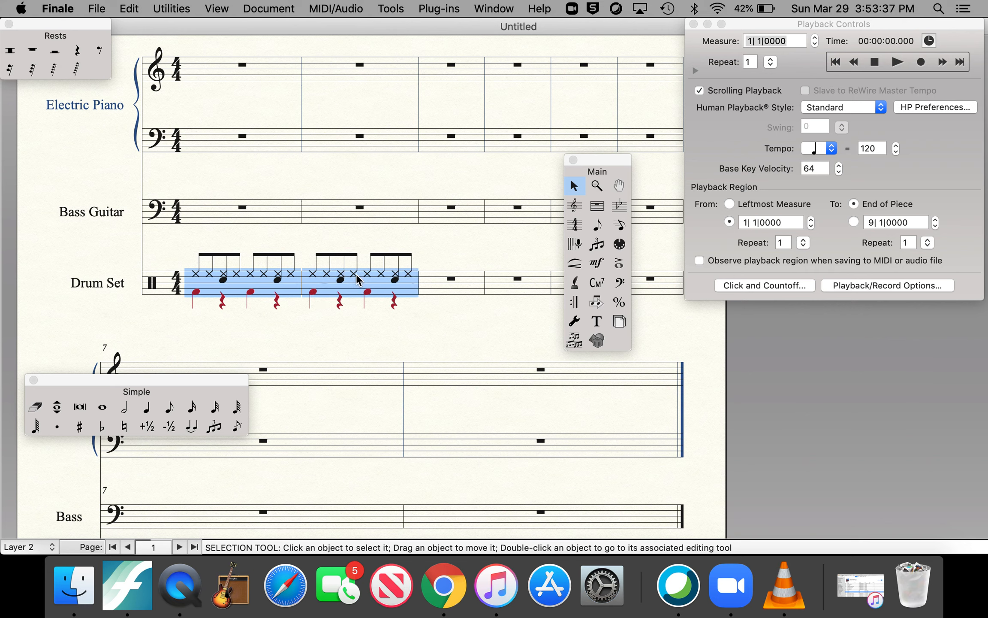
{"action": "left_click_drag", "start_coordinate": [357, 275], "coordinate": [421, 279]}
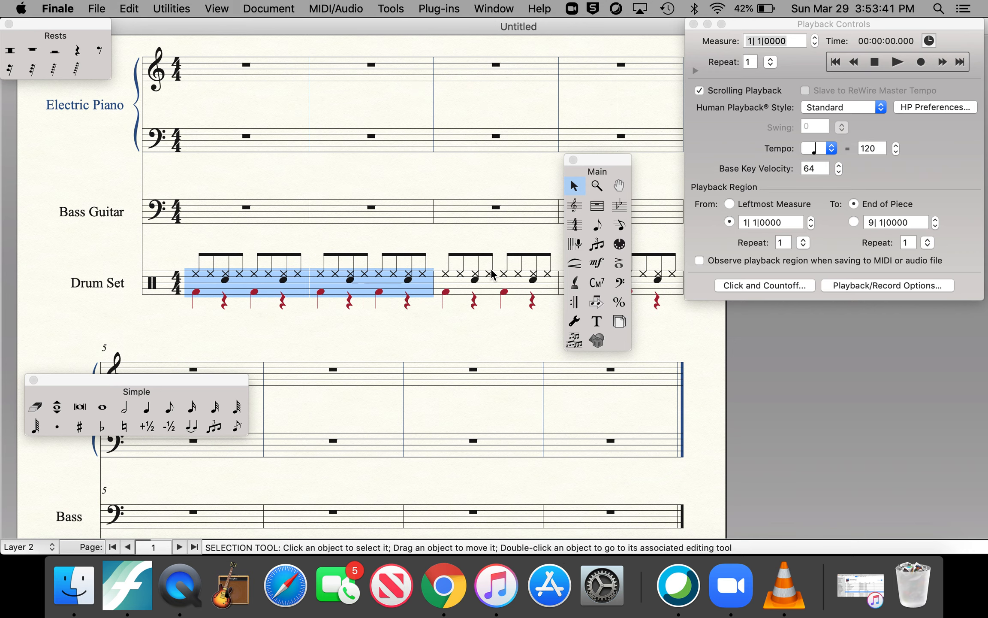
Step: Copy the first four Drum Set measures into measures 5 to 8 on the second system
{"action": "left_click", "coordinate": [657, 282], "text": "shift"}
{"action": "scroll", "coordinate": [393, 280], "scroll_direction": "down", "scroll_amount": 5}
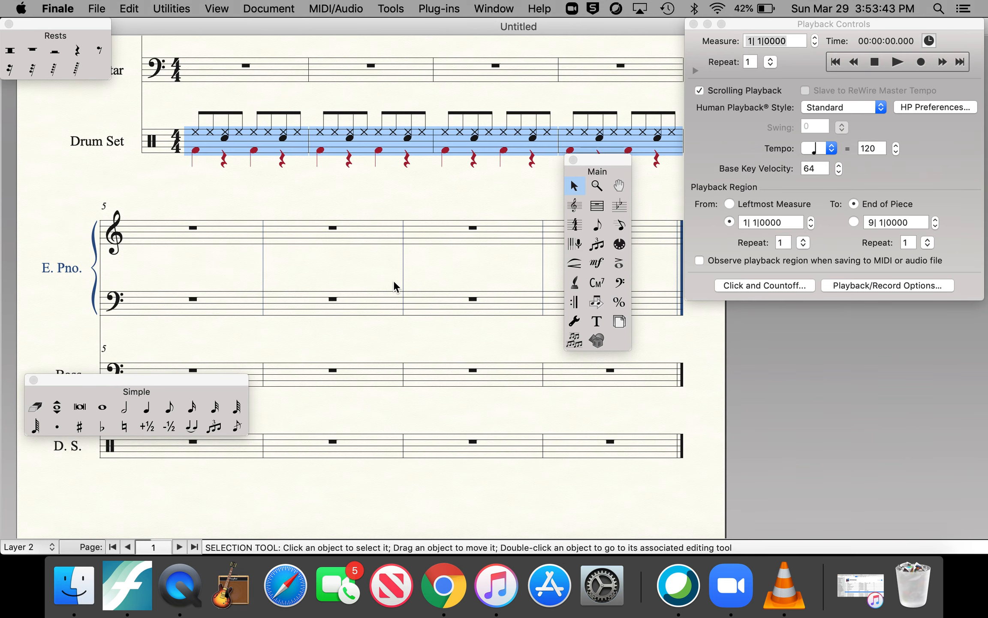
{"action": "scroll", "coordinate": [391, 281], "scroll_direction": "up", "scroll_amount": 1}
{"action": "left_click_drag", "start_coordinate": [256, 180], "coordinate": [132, 504]}
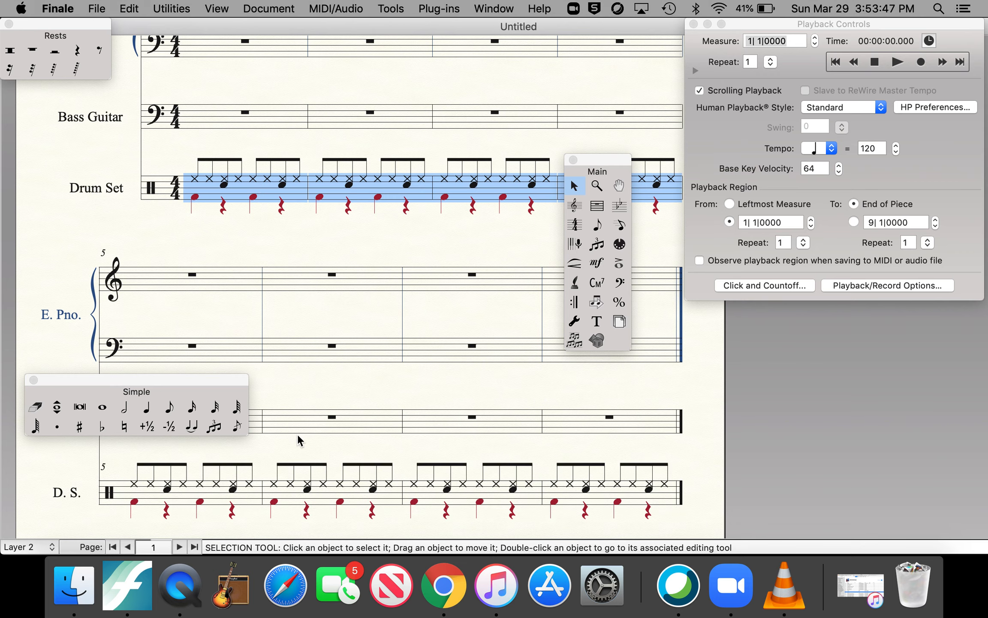
{"action": "scroll", "coordinate": [300, 436], "scroll_direction": "up", "scroll_amount": 3}
{"action": "left_click", "coordinate": [317, 382]}
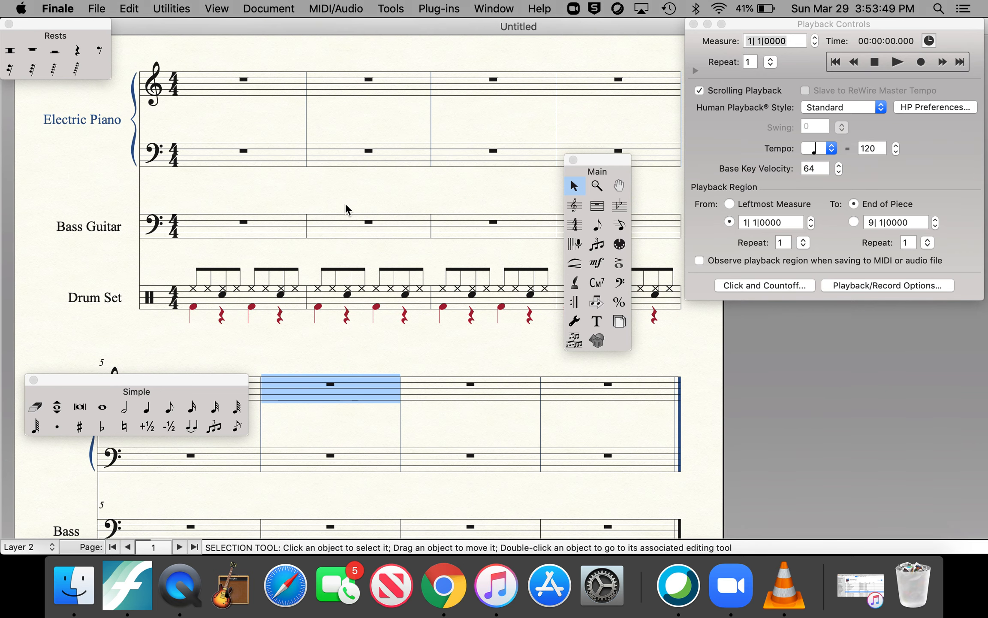